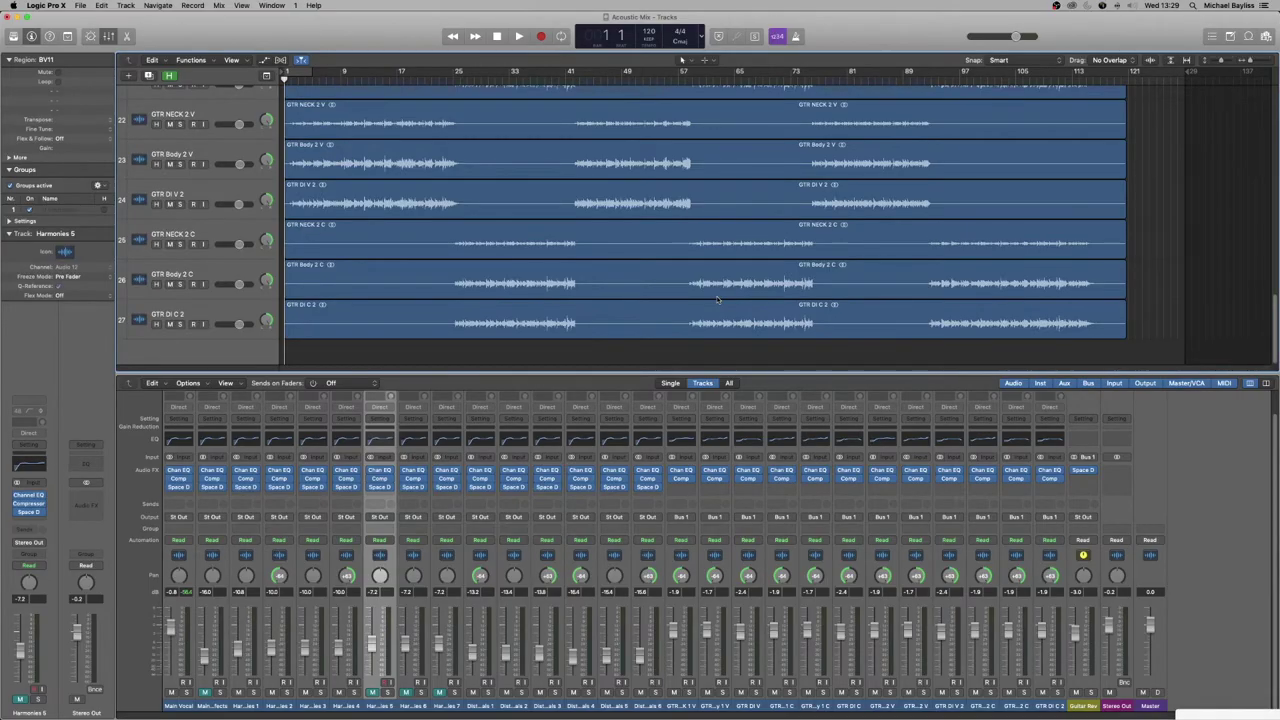
# Scroll the track list up until track 1, Main Vocal, is at the top
pyautogui.scroll(10, 691, 277)
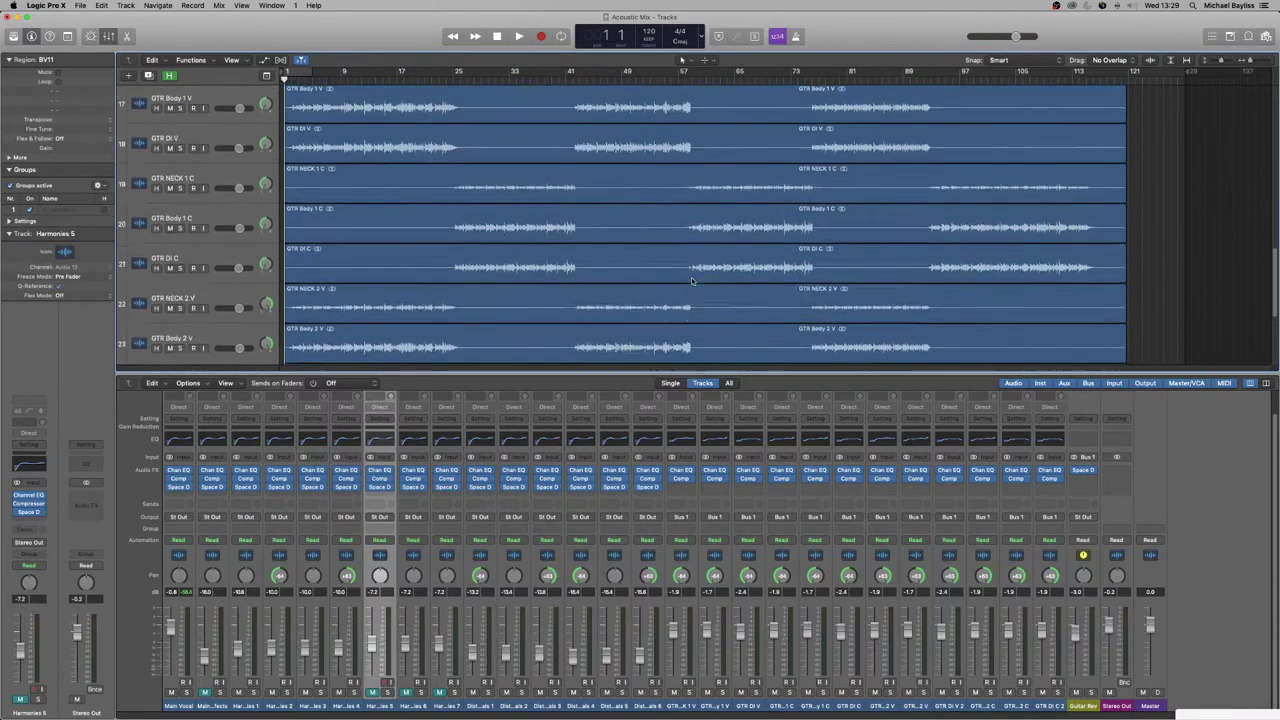
pyautogui.scroll(3, 691, 282)
pyautogui.scroll(2, 691, 282)
pyautogui.scroll(3, 691, 282)
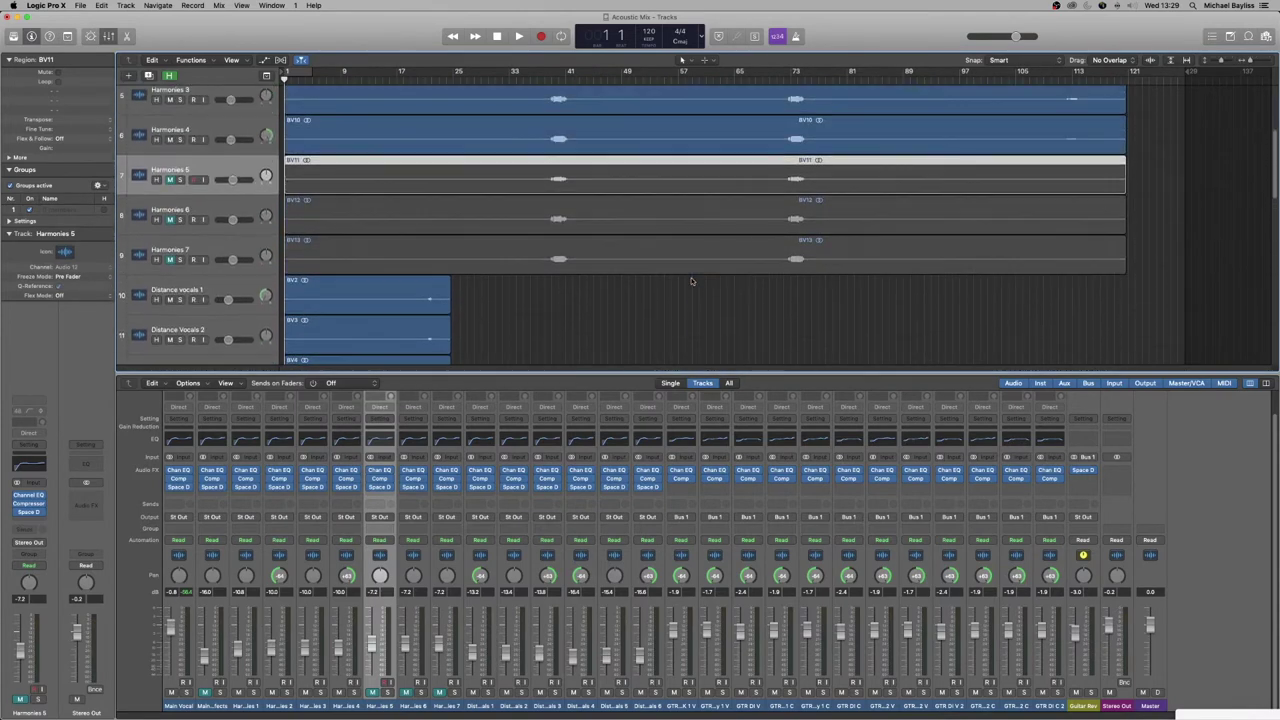
pyautogui.scroll(3, 691, 282)
pyautogui.scroll(1, 691, 281)
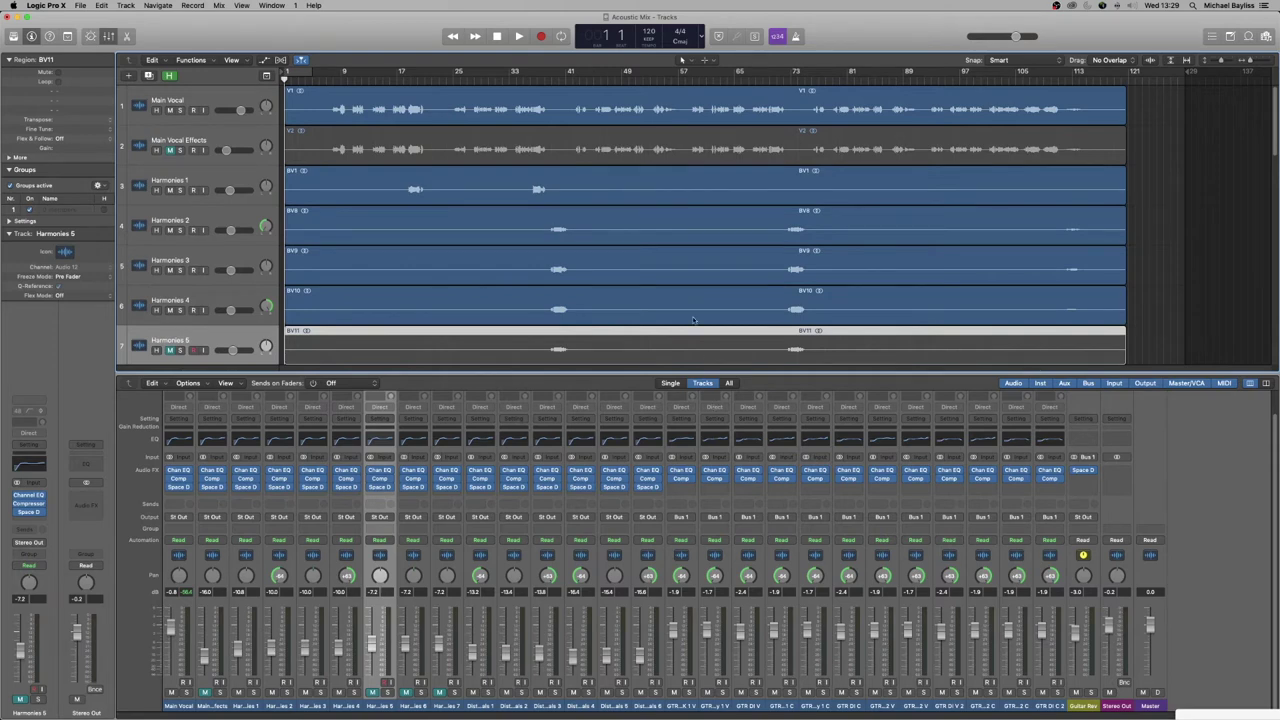
# Zoom the song to full width, shrink tracks until all 27 show, then start playback
pyautogui.press('super+Right')
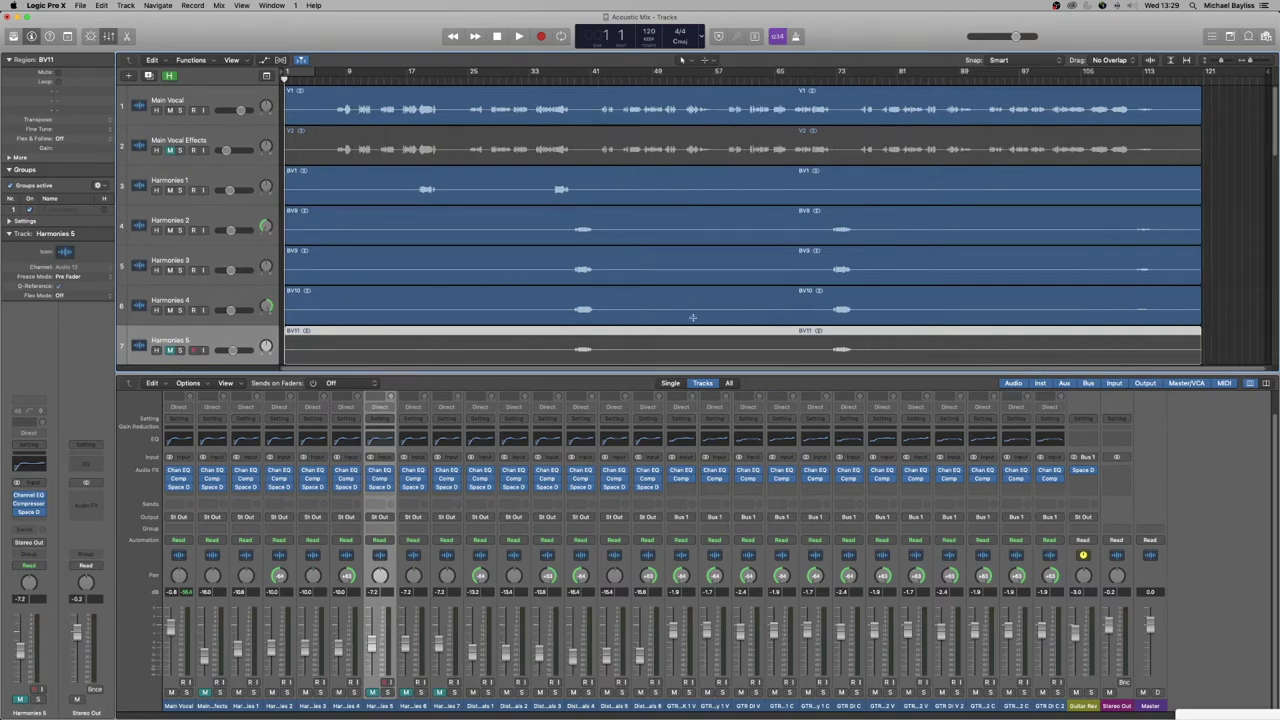
pyautogui.press('super+Up')
pyautogui.press('super+Up')
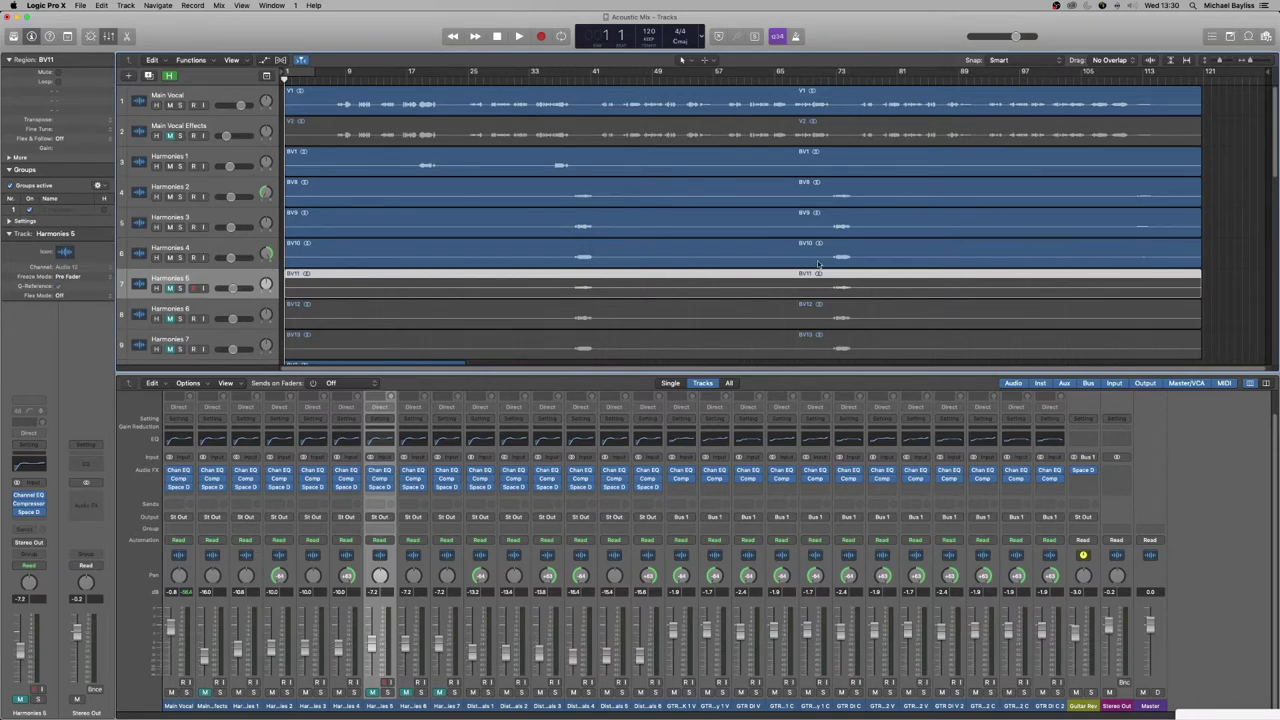
pyautogui.press('super+Up')
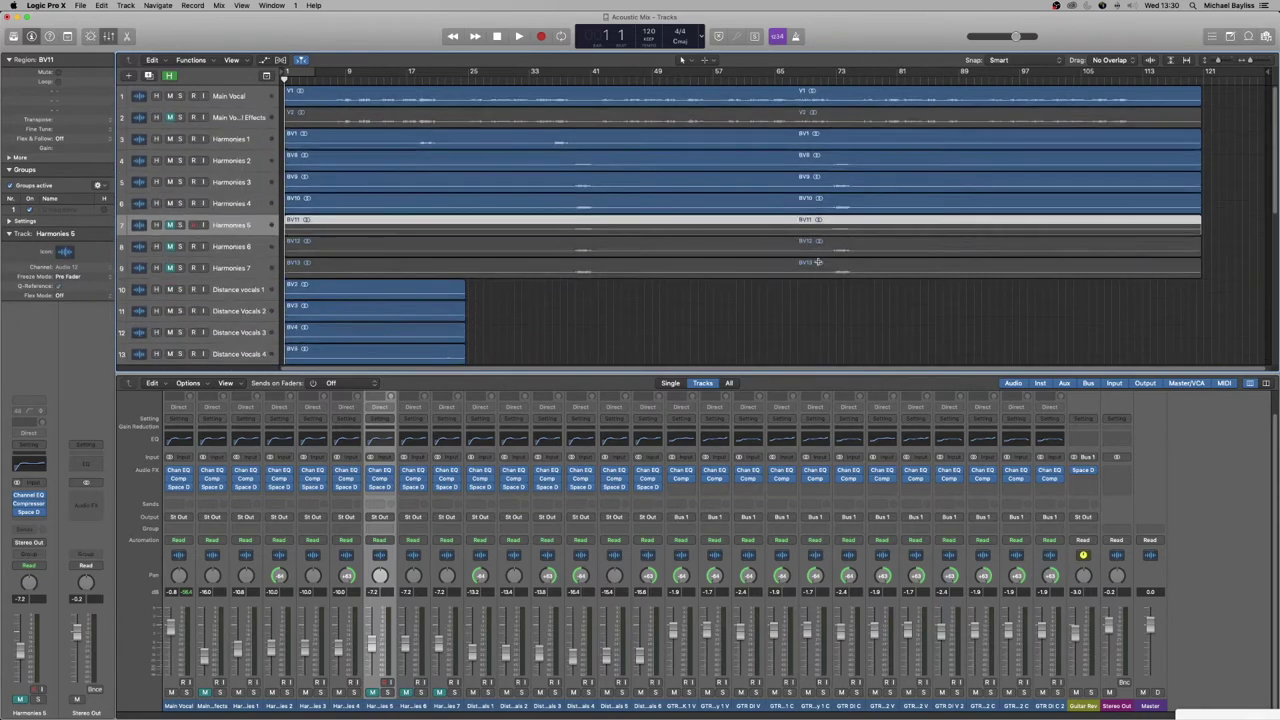
pyautogui.press('super+Up')
pyautogui.press('super+Up')
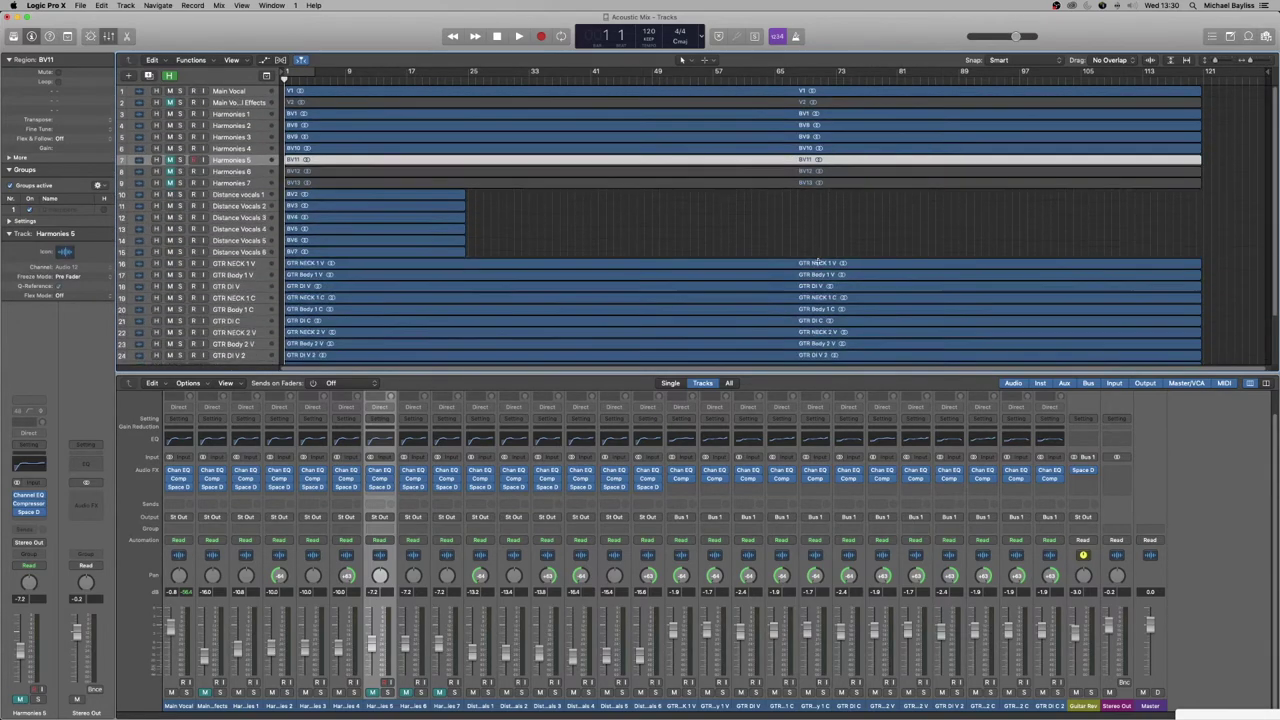
pyautogui.press('super+Up')
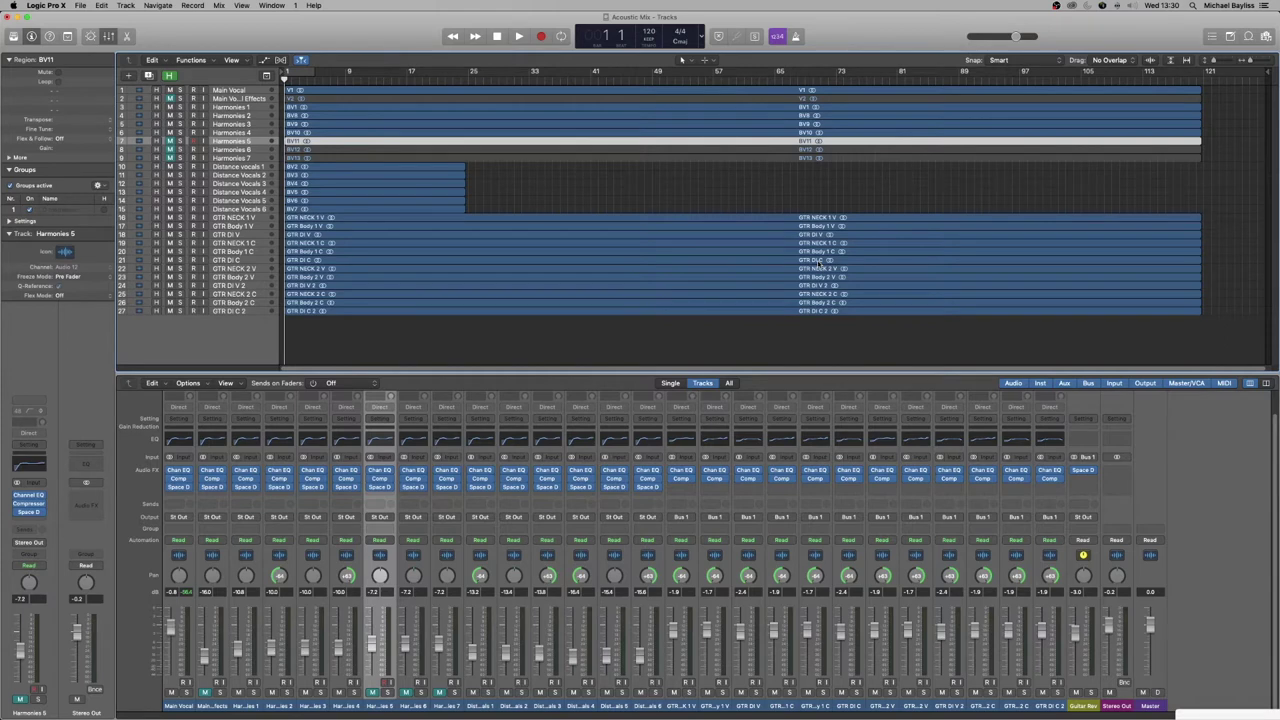
pyautogui.press('space')
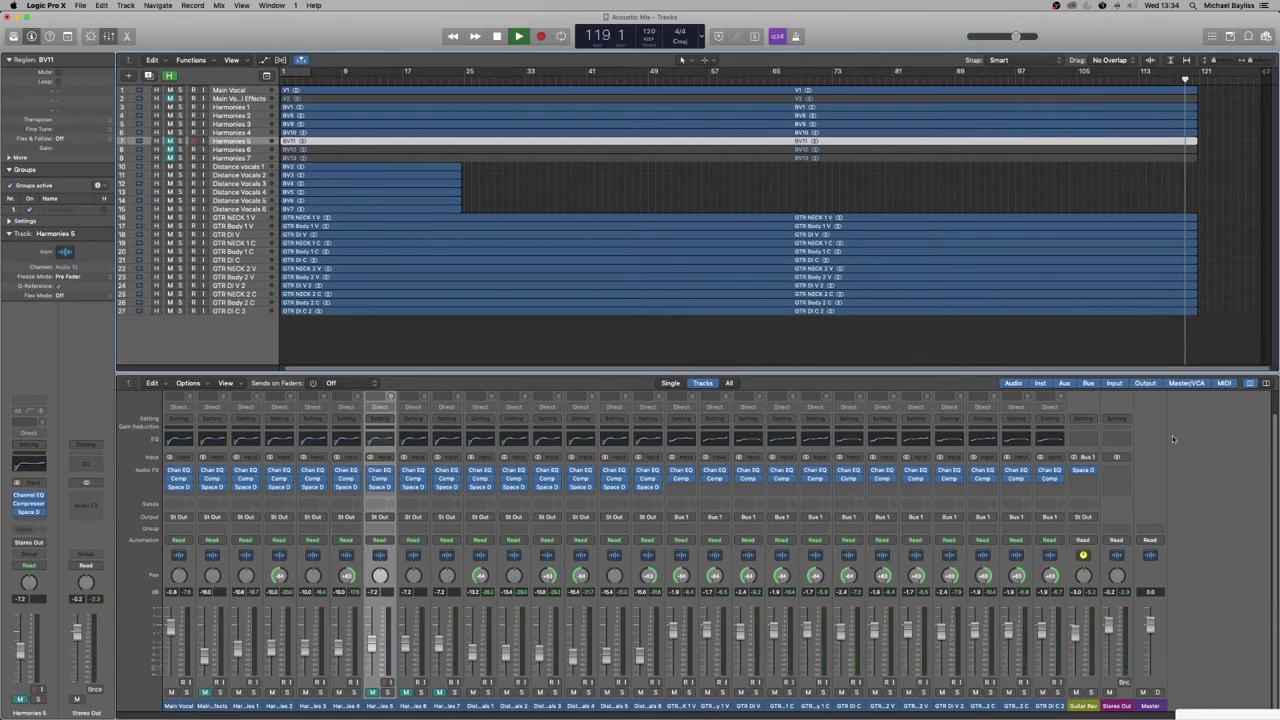
# Let the mix play to bar 120, then click empty space to deselect the BV11 region
pyautogui.click(1134, 341)
# Stop playback and return the playhead to bar 1
pyautogui.press('space')
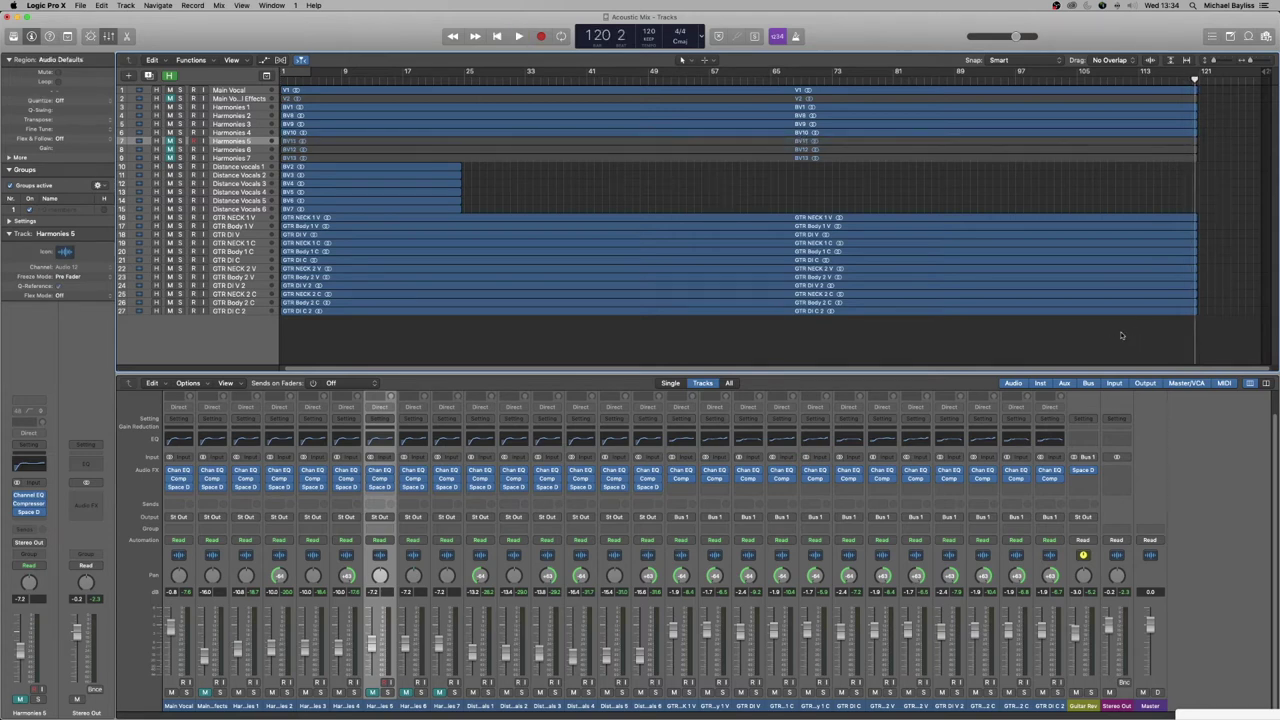
pyautogui.press('Return')
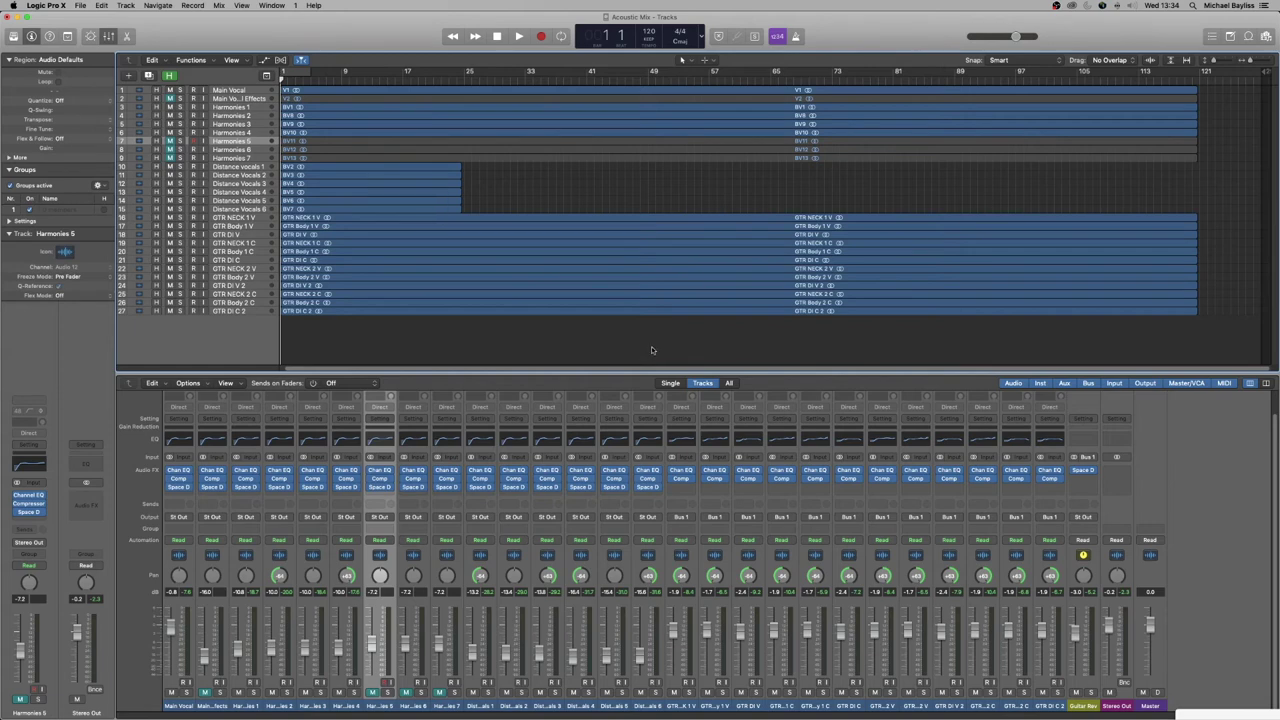
pyautogui.press('super+b')
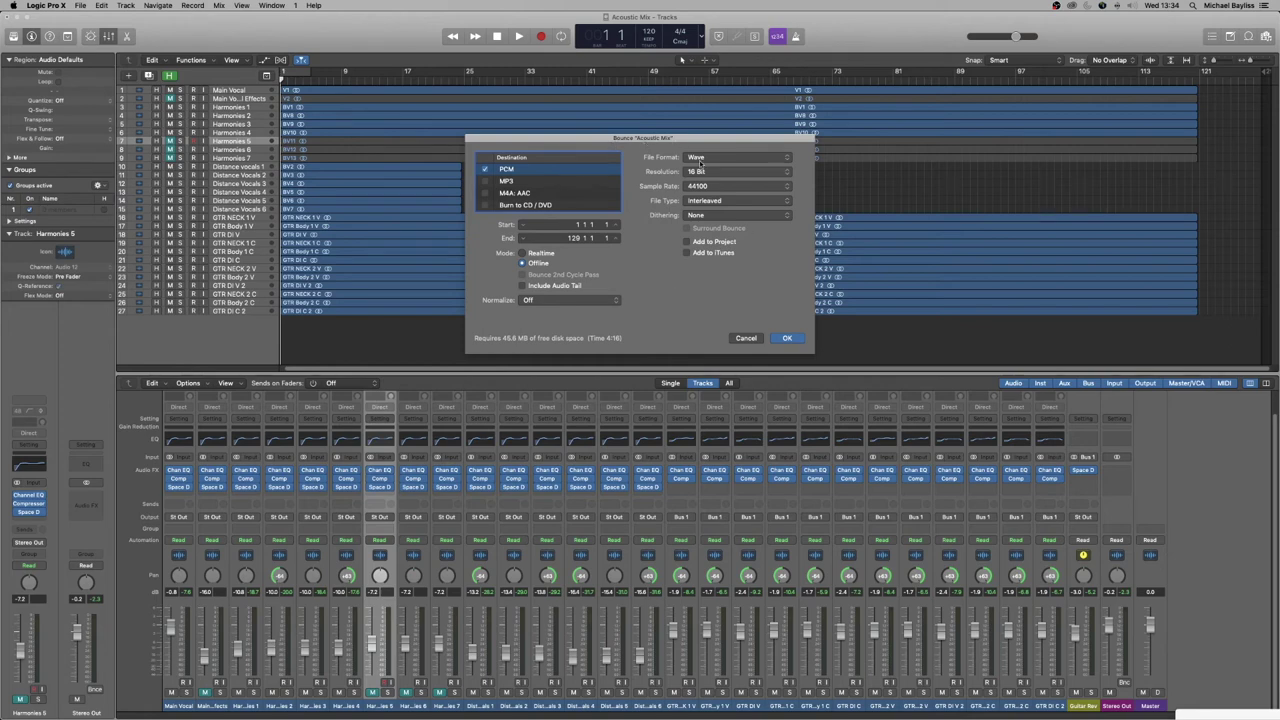
# Confirm the bounce as a 16-bit, 44100 Hz interleaved Wave file with no dithering
pyautogui.click(699, 158)
pyautogui.click(699, 172)
pyautogui.click(705, 186)
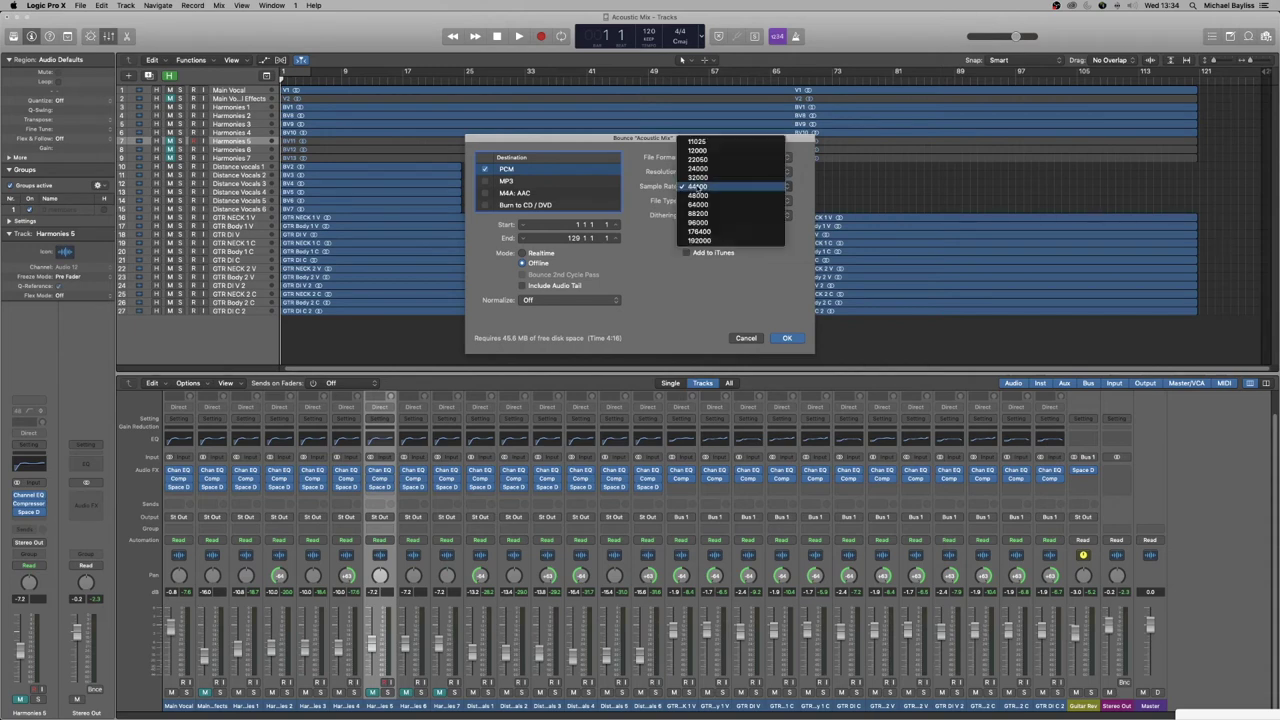
pyautogui.click(699, 187)
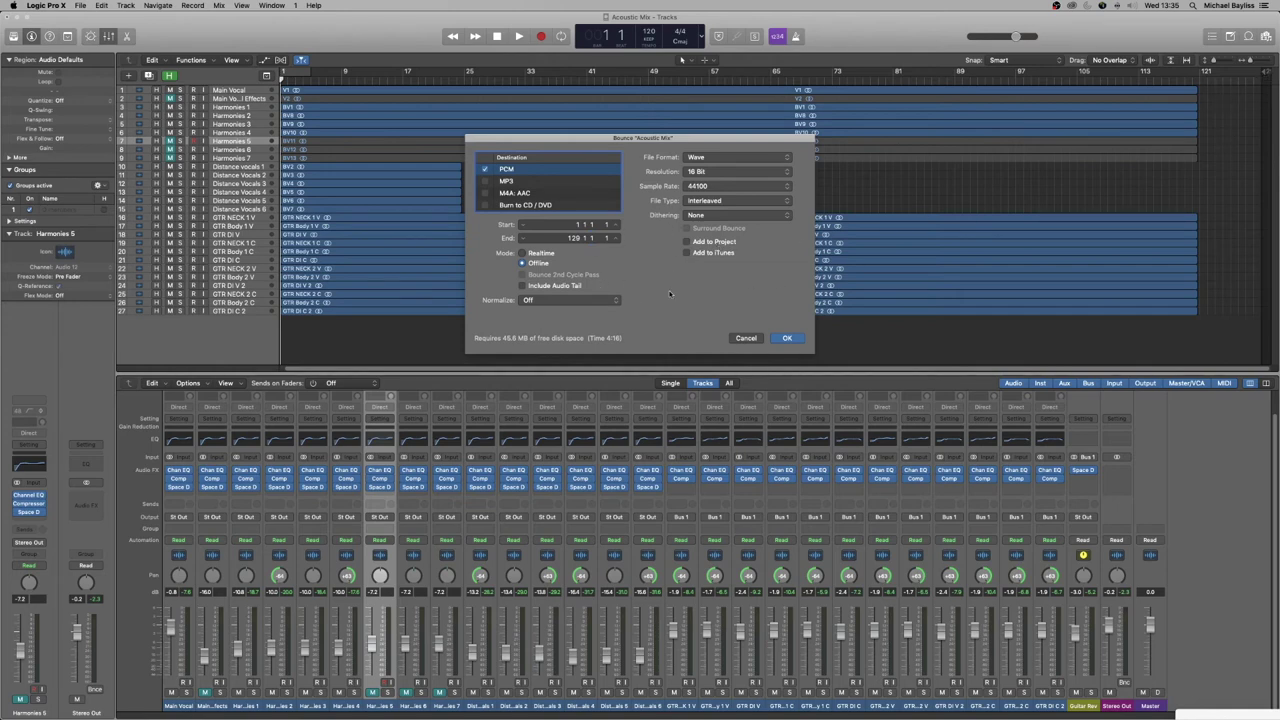
pyautogui.click(720, 214)
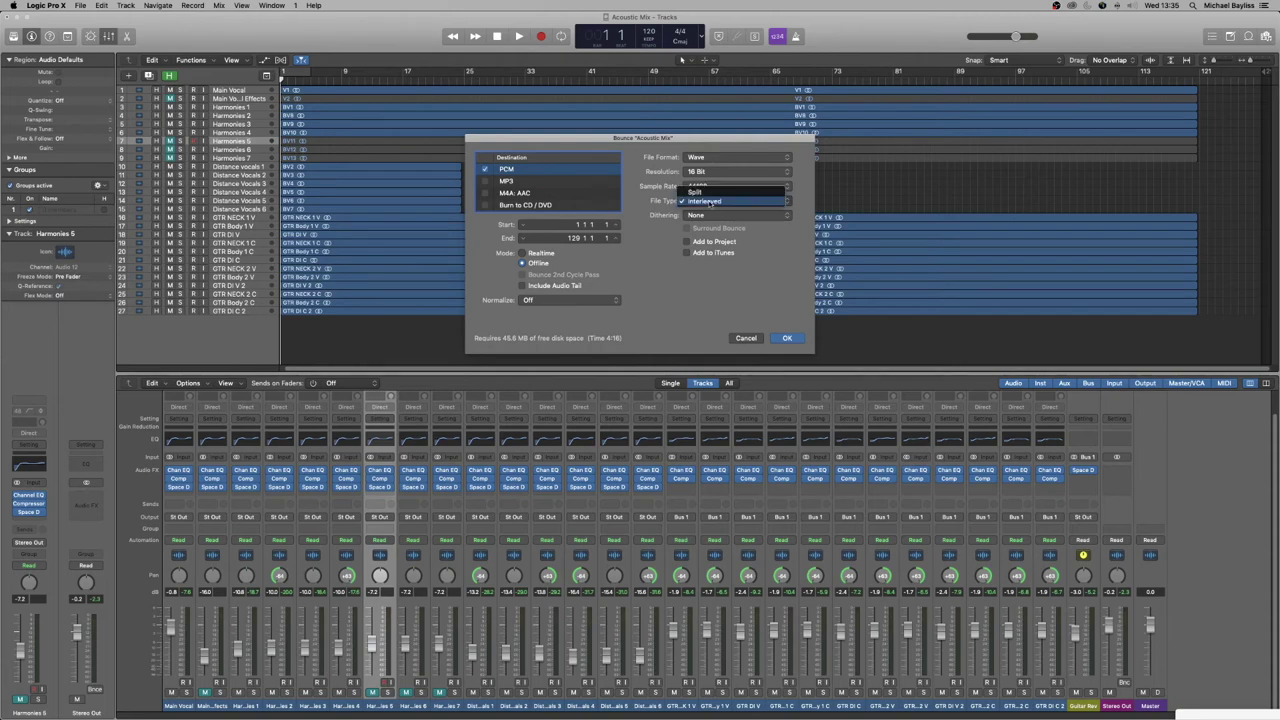
pyautogui.click(718, 216)
pyautogui.click(787, 337)
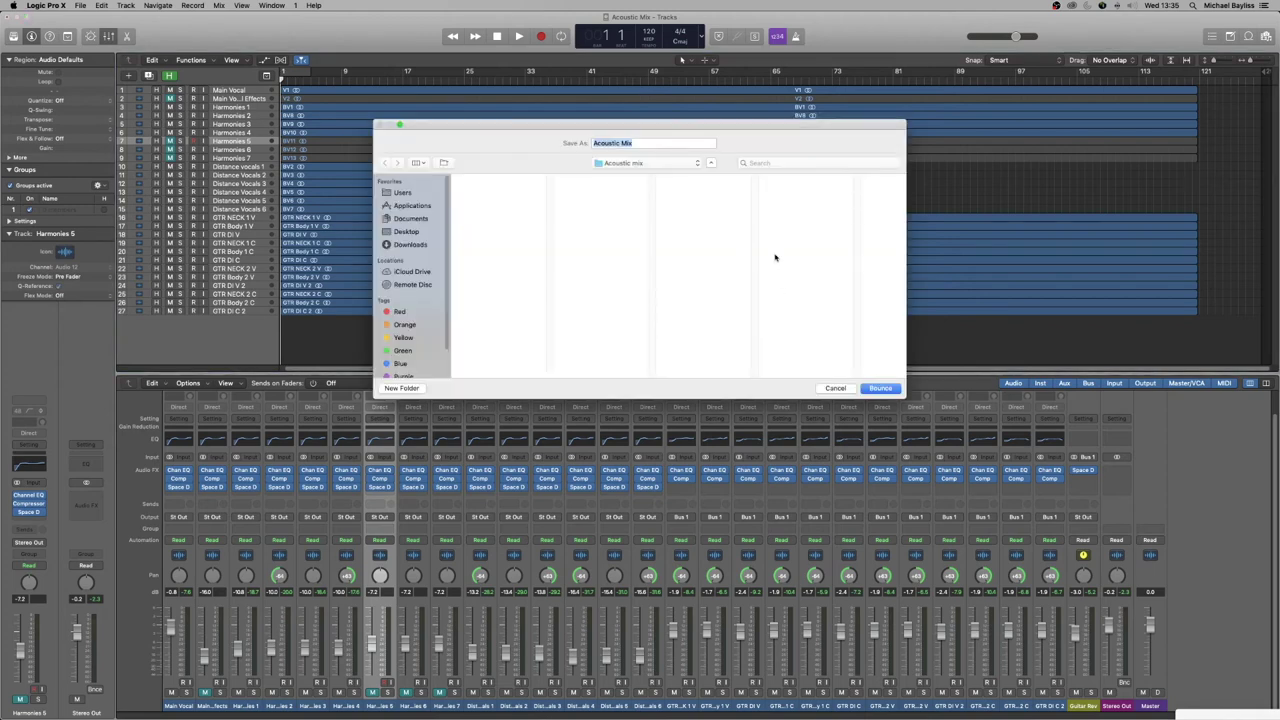
# Name the file 'Acoustic Mix - Bounce' and start the bounce
pyautogui.click(673, 144)
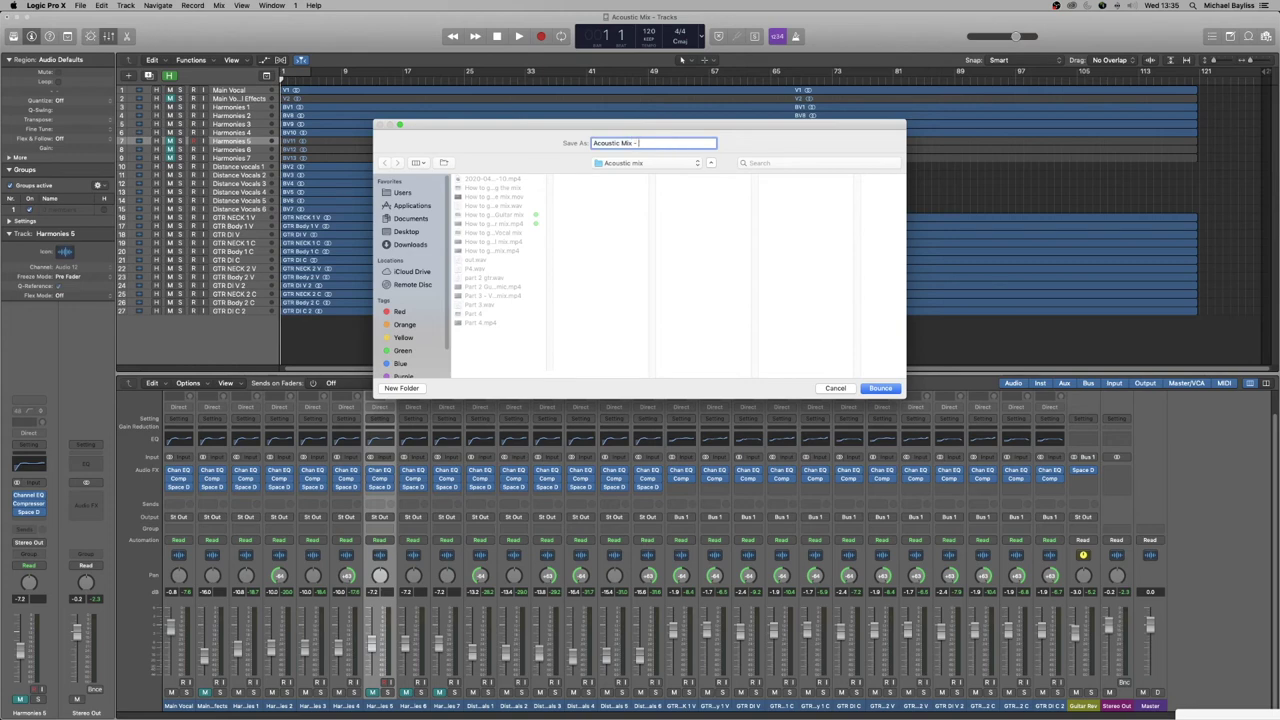
pyautogui.write('Bounce')
pyautogui.press('Return')
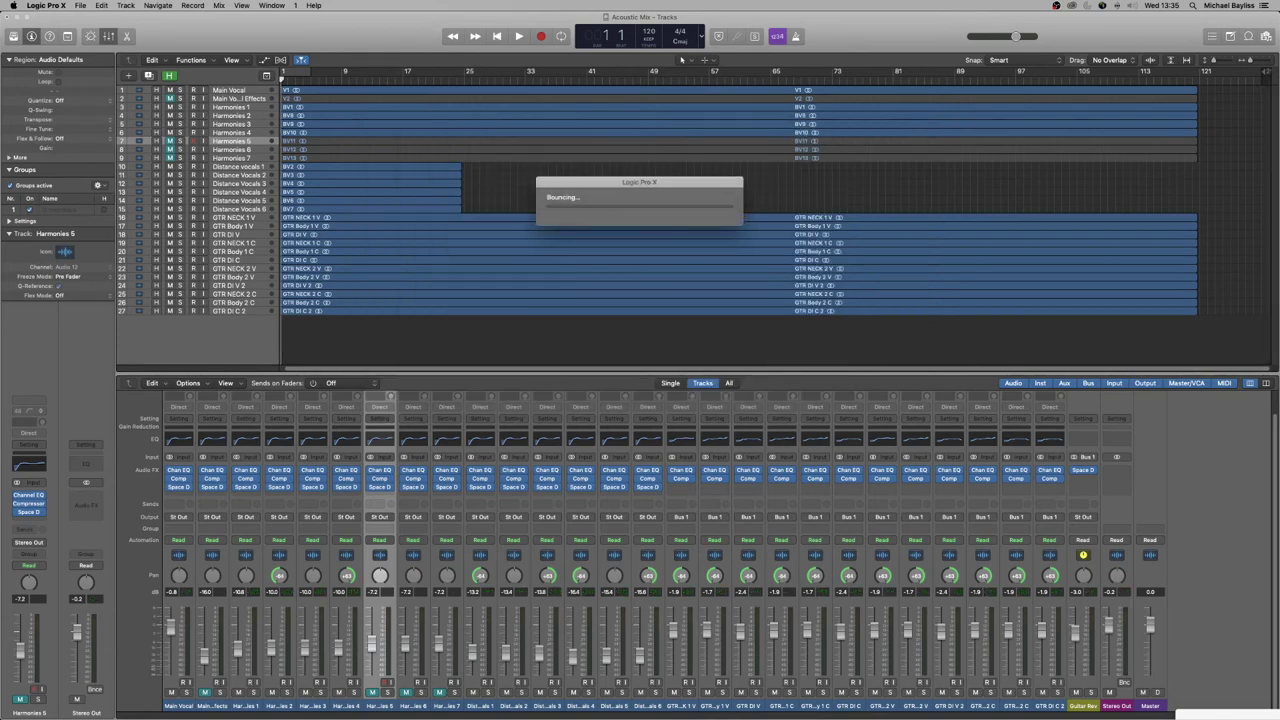